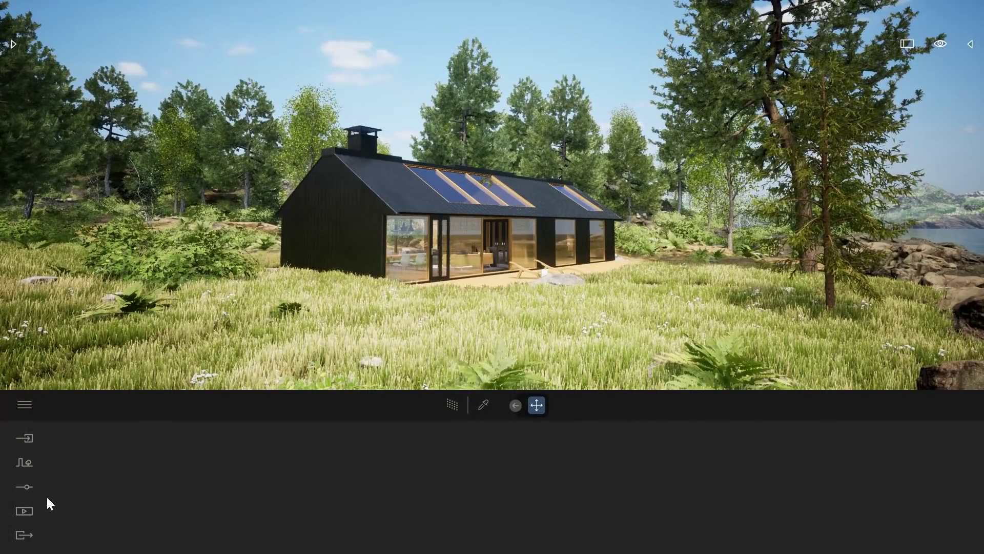
# Turn the Skydome off in the Lighting settings and return to the Settings categories.
pyautogui.click(26, 484)
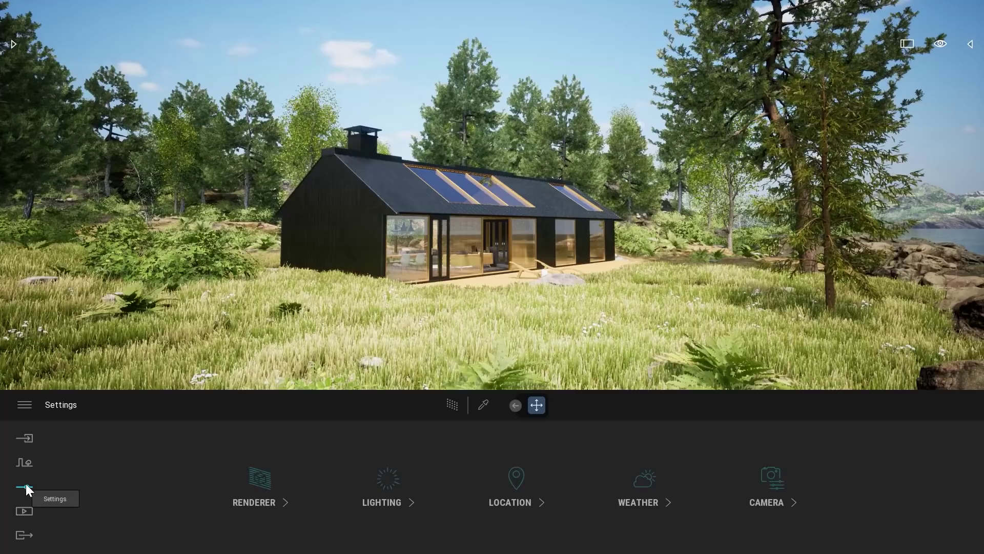
pyautogui.click(390, 478)
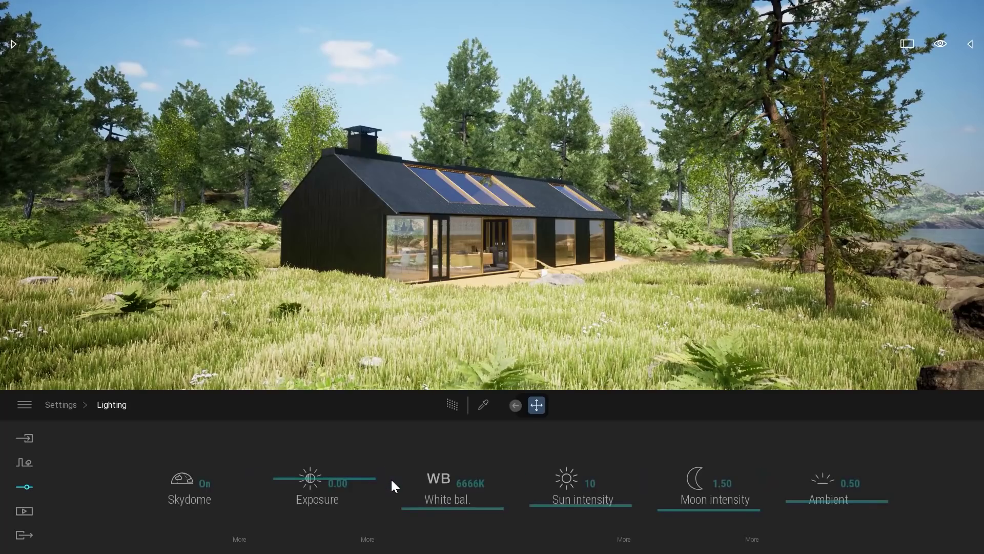
pyautogui.click(197, 495)
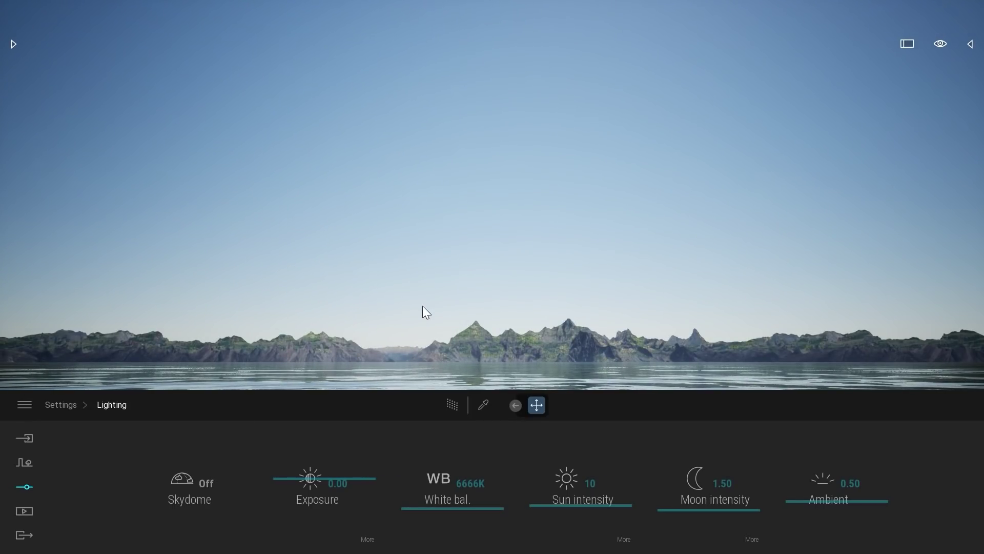
pyautogui.click(55, 406)
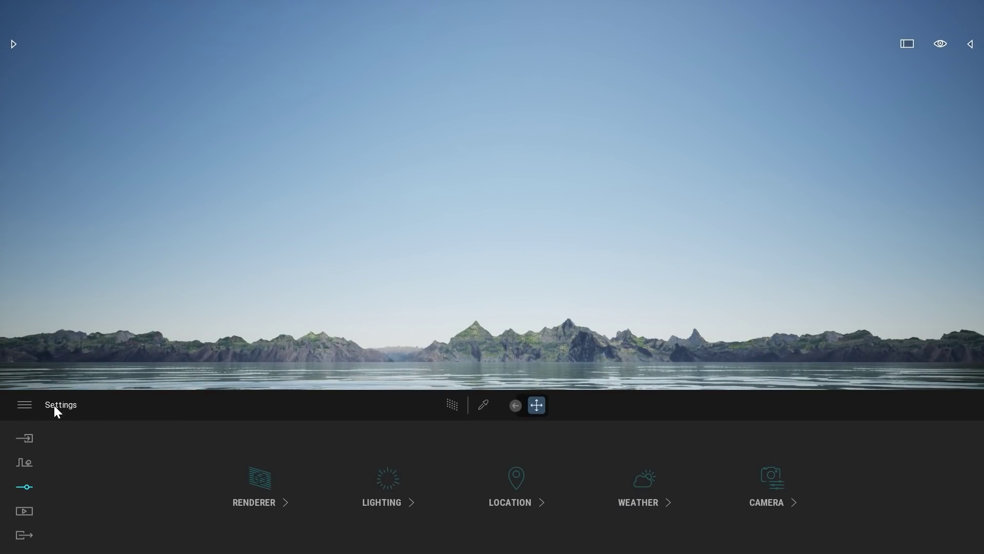
# In Weather settings, raise the cloud cover to inspect the sky, then return it to fully clear.
pyautogui.click(644, 481)
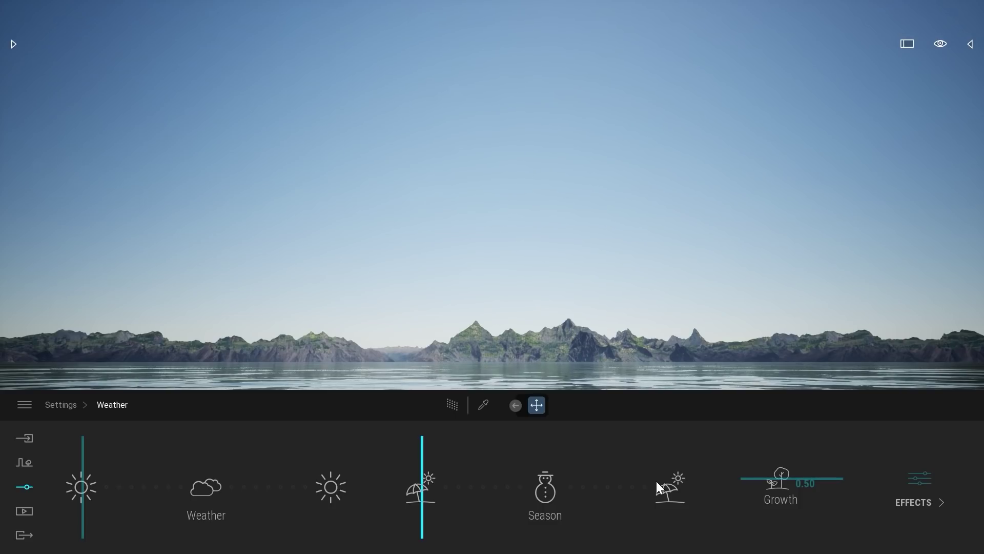
pyautogui.moveTo(83, 445); pyautogui.dragTo(124, 451)
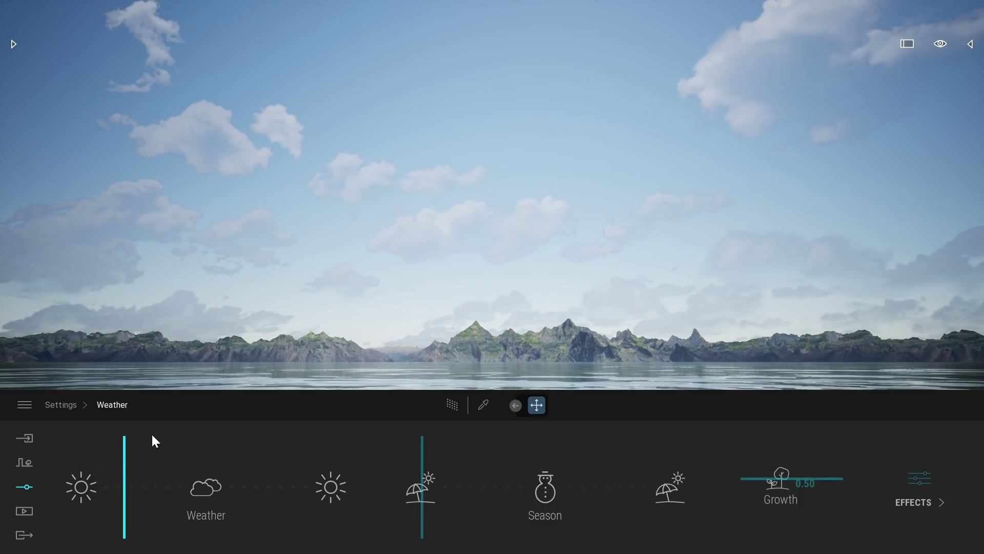
pyautogui.moveTo(513, 231); pyautogui.dragTo(512, 231, button='right')
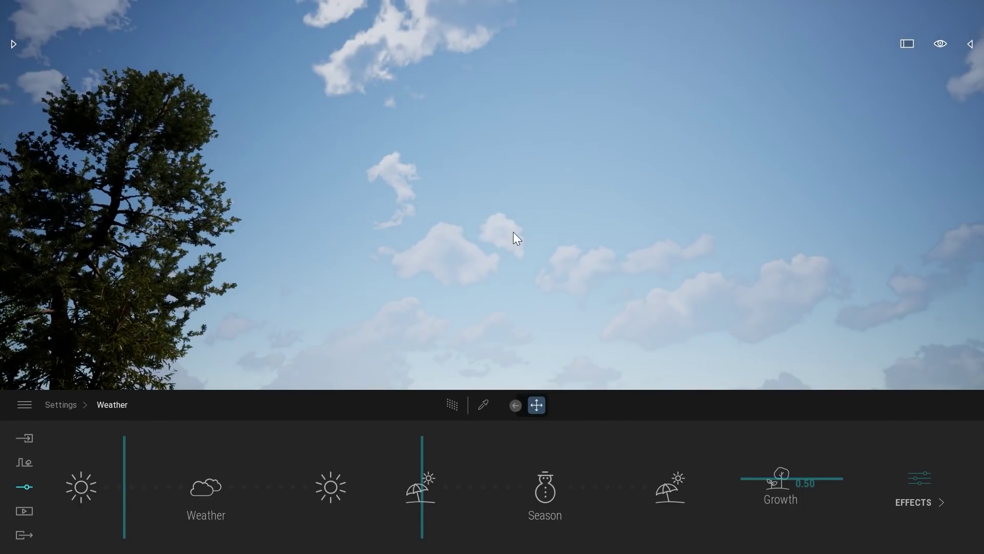
pyautogui.moveTo(513, 232); pyautogui.dragTo(513, 232, button='right')
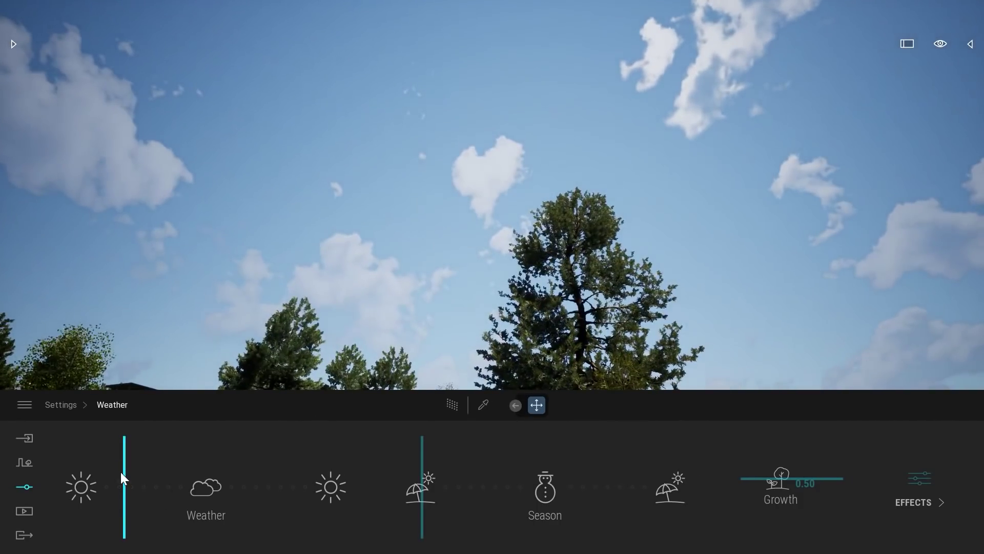
pyautogui.moveTo(122, 471)
pyautogui.mouseDown()
pyautogui.moveTo(142, 456)
pyautogui.moveTo(177, 455)
pyautogui.mouseUp()
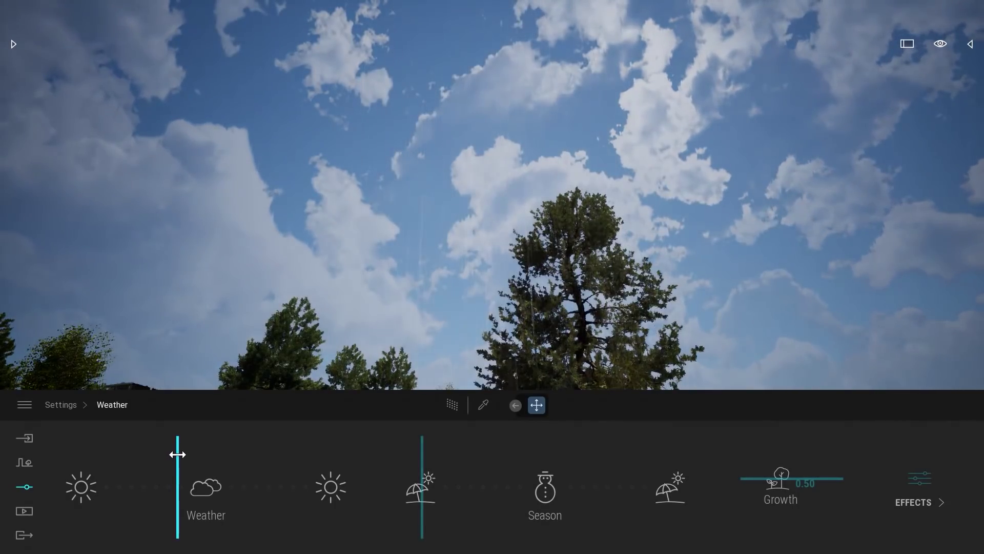
pyautogui.moveTo(178, 454); pyautogui.dragTo(133, 450)
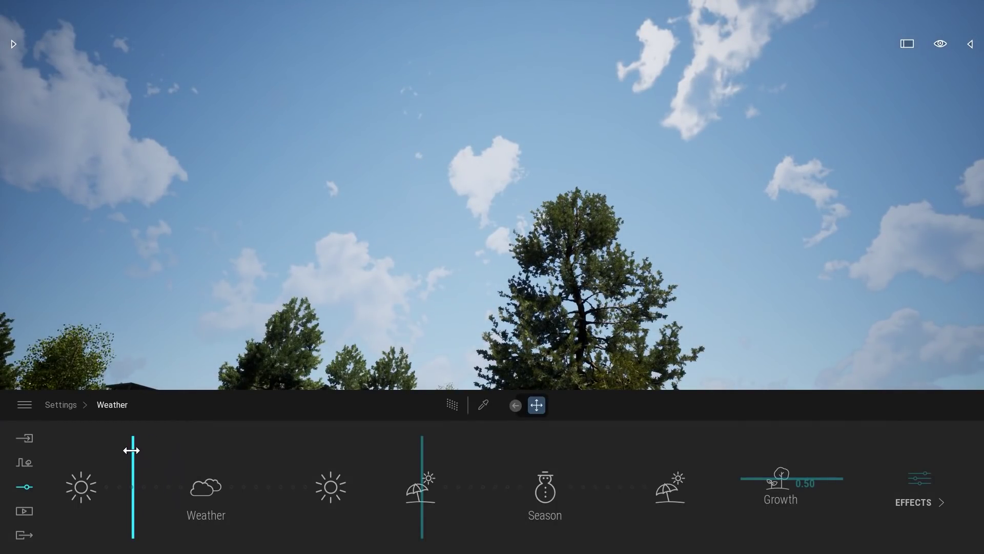
pyautogui.moveTo(132, 450); pyautogui.dragTo(73, 448)
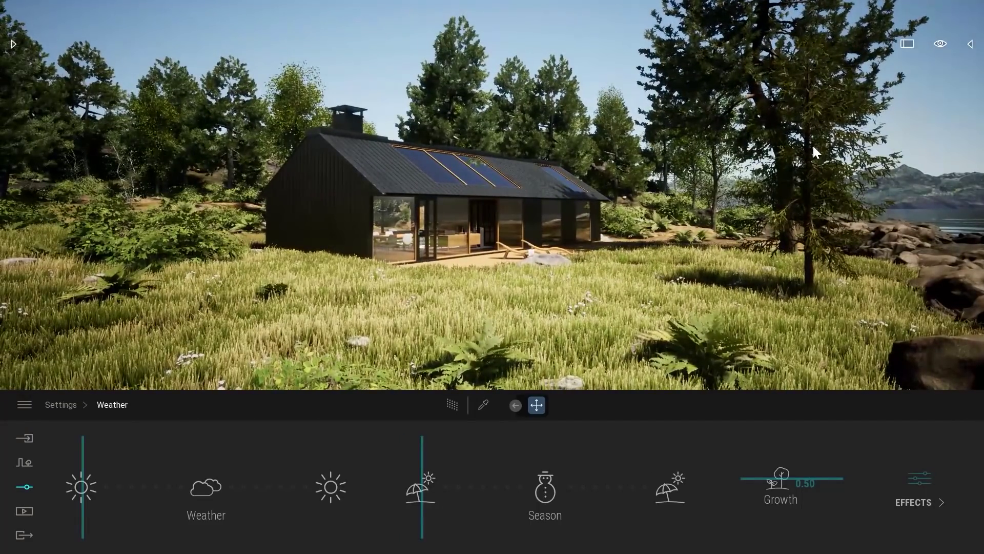
# Switch the Skydome back on in the Lighting settings, then bring up the Library.
pyautogui.click(25, 487)
pyautogui.click(366, 476)
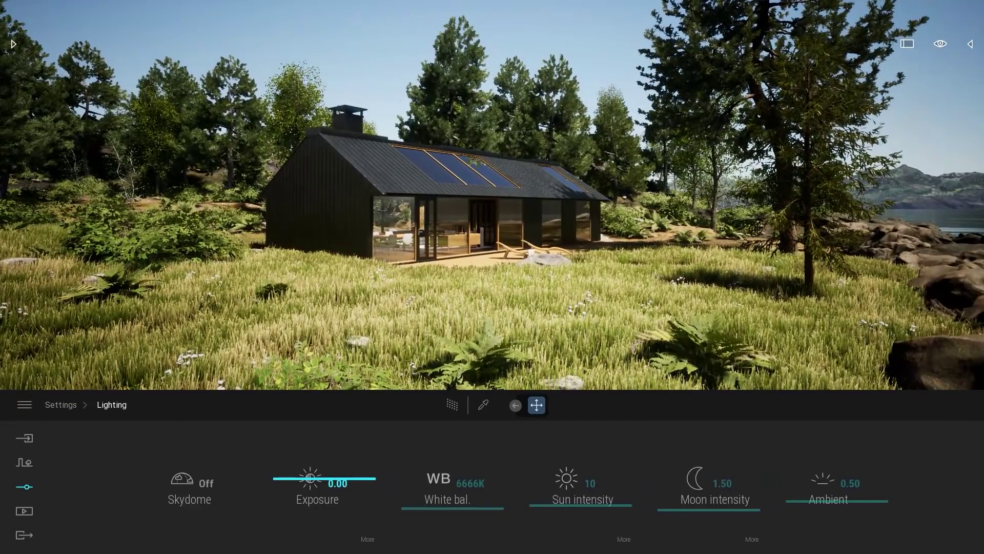
pyautogui.click(198, 491)
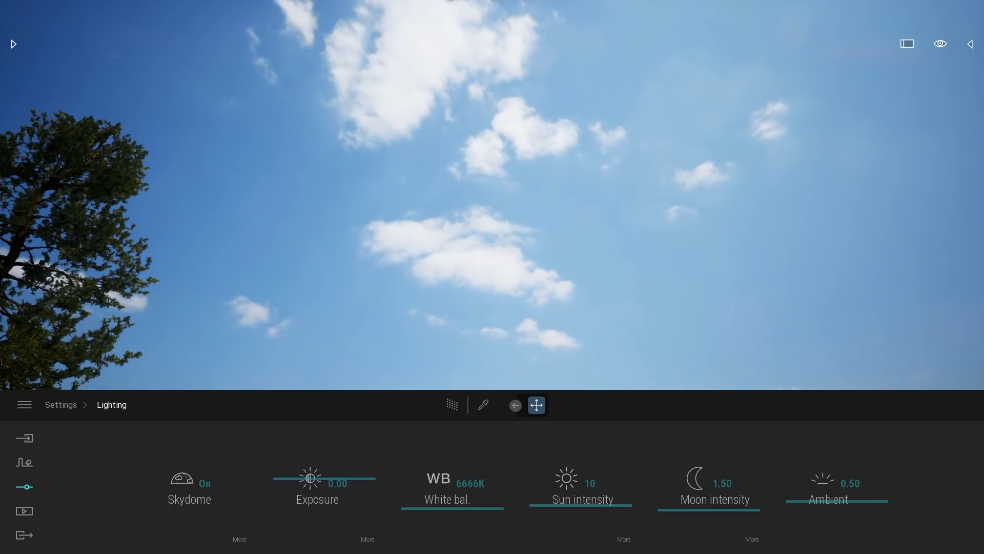
pyautogui.click(15, 44)
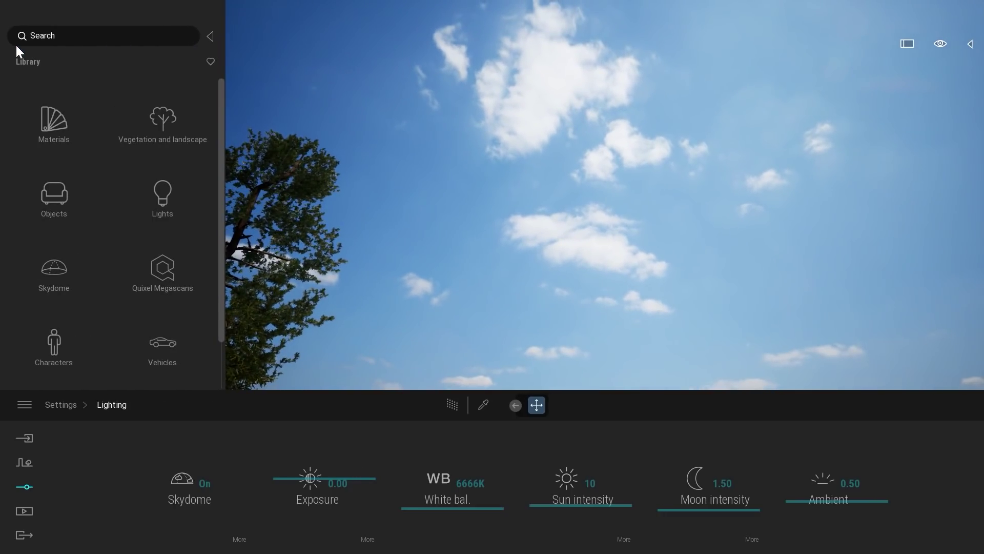
# Open the skydome settings and browse the library's Skydome collection to the Noon > Clear presets.
pyautogui.click(61, 268)
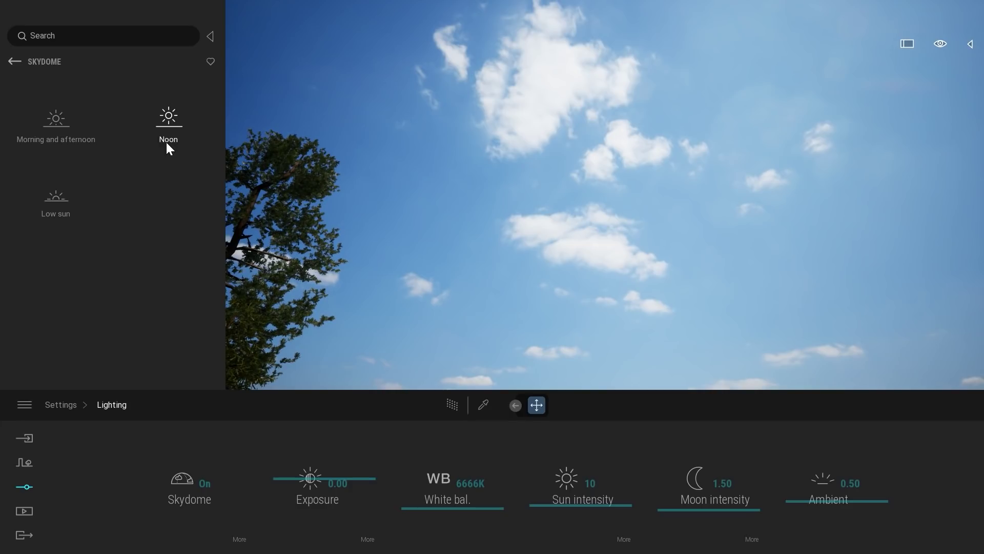
pyautogui.click(239, 539)
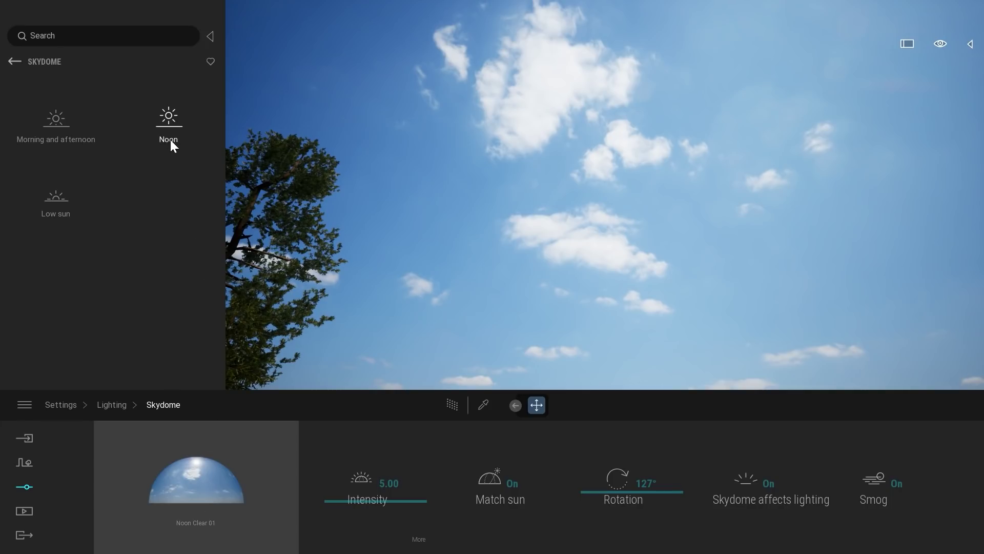
pyautogui.click(171, 116)
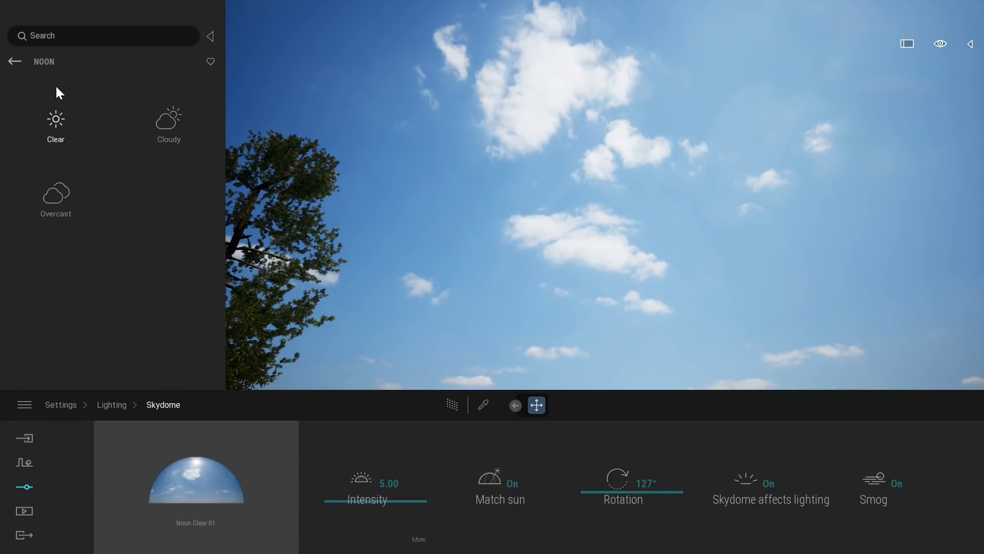
pyautogui.click(65, 138)
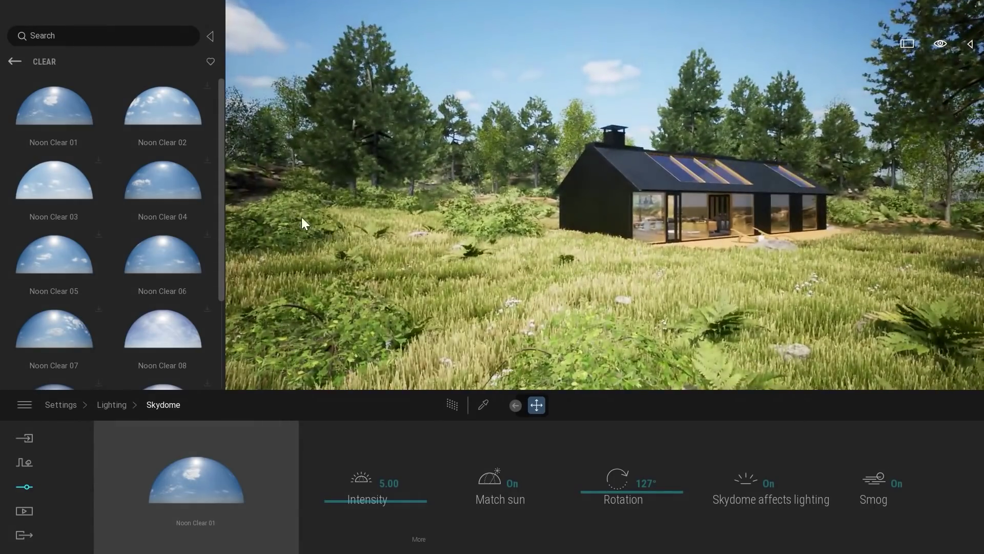
# Orbit the view so the cabin sits left of centre with the lake and rocks on the right.
pyautogui.moveTo(720, 256); pyautogui.dragTo(719, 256)
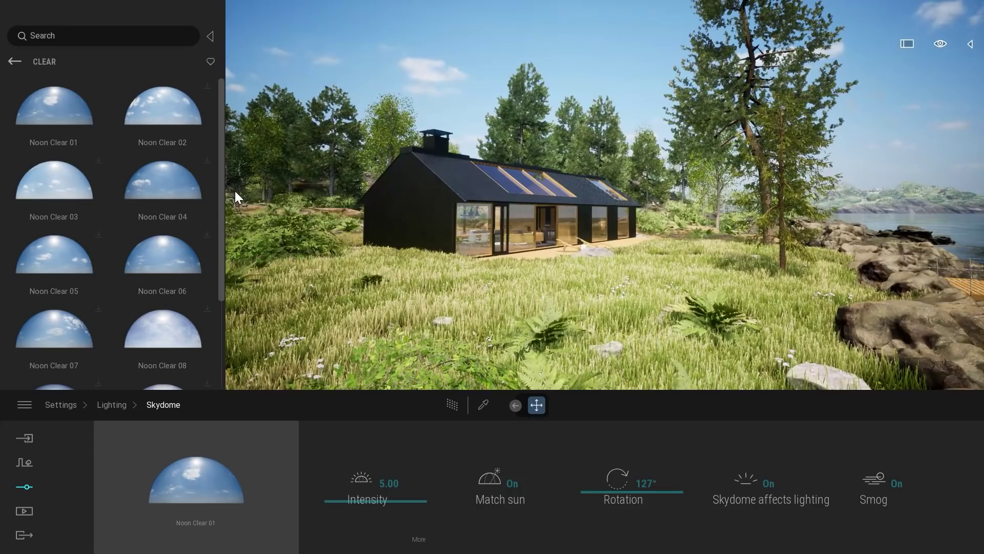
pyautogui.moveTo(162, 184)
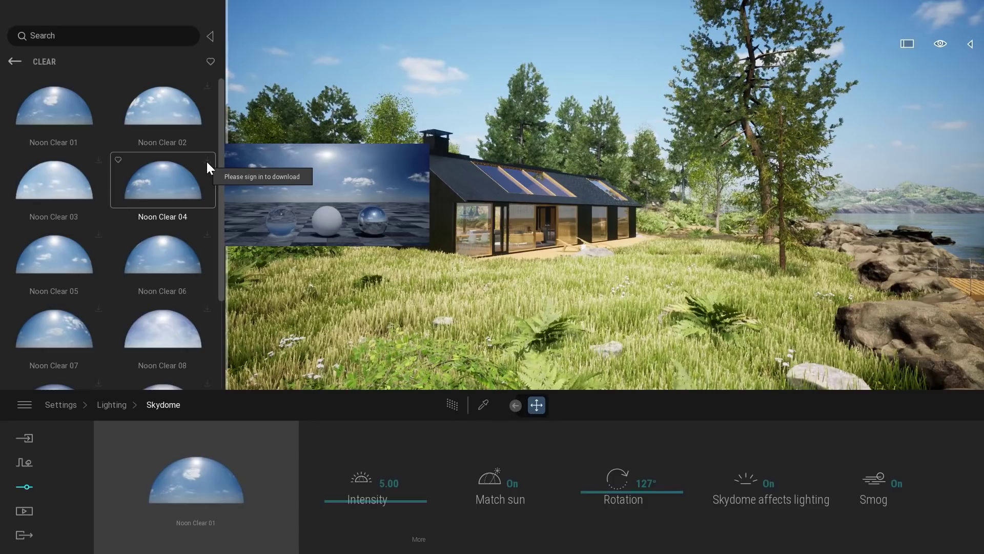
# Sign in to the Epic Games account from the main menu and confirm the Signed In dialog.
pyautogui.click(23, 409)
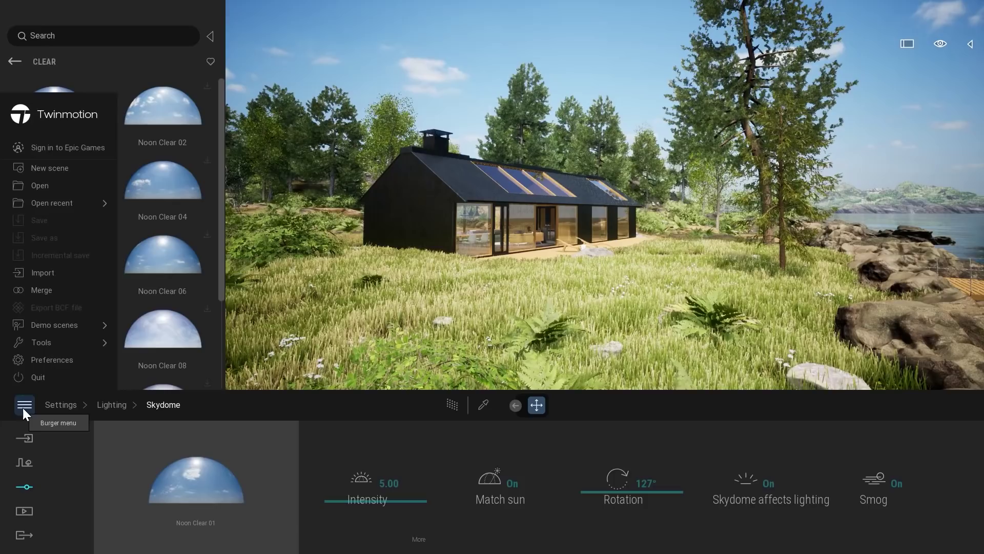
pyautogui.click(49, 153)
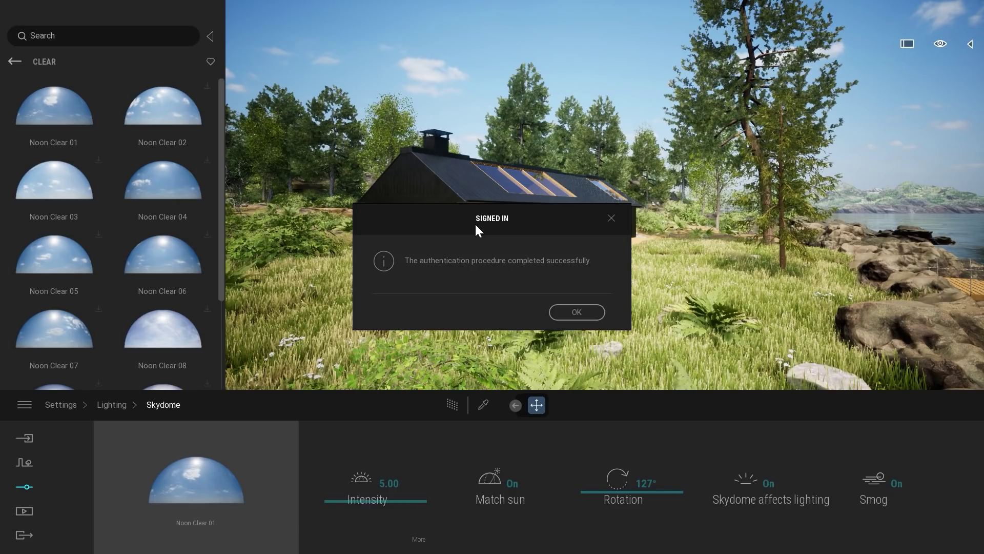
pyautogui.click(585, 313)
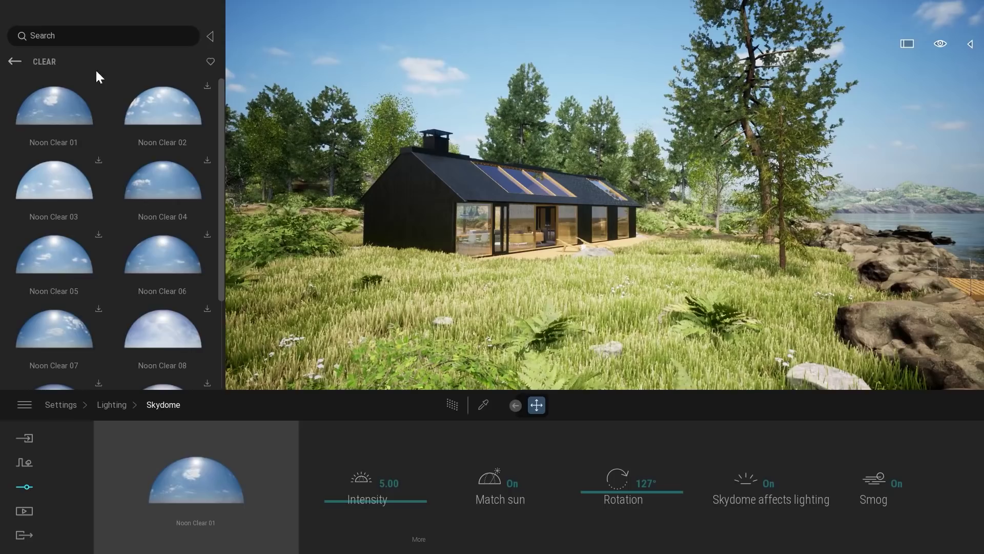
pyautogui.moveTo(53, 331)
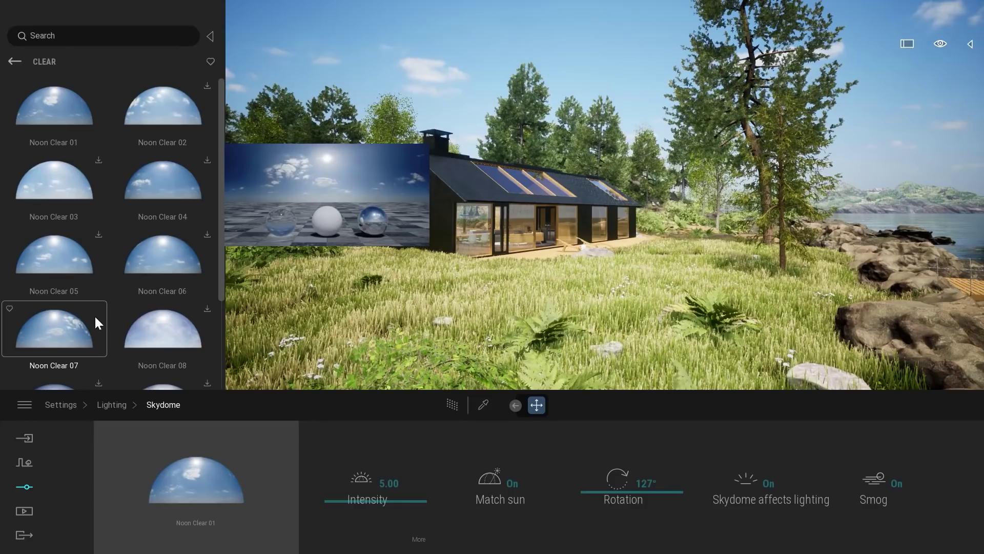
pyautogui.scroll(-2, 39, 324)
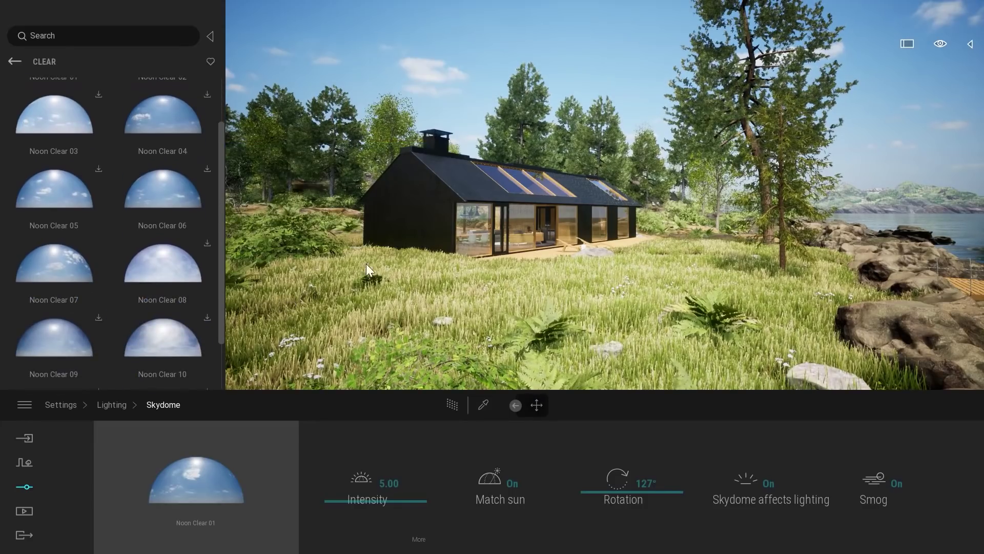
# Download and apply the Noon Clear 07 skydome, orbiting up to check the new sky.
pyautogui.click(190, 489)
pyautogui.moveTo(195, 485)
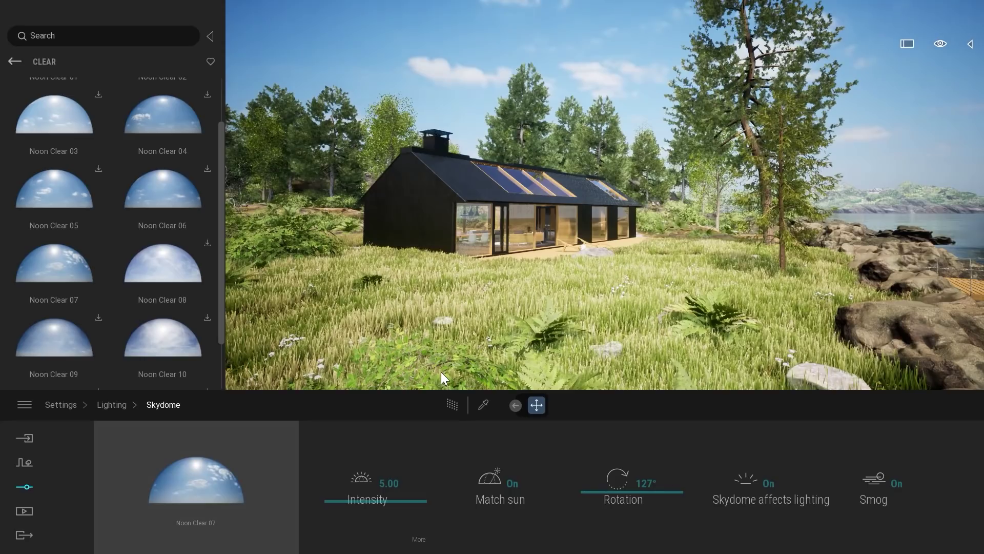
pyautogui.moveTo(439, 371); pyautogui.dragTo(564, 231, button='right')
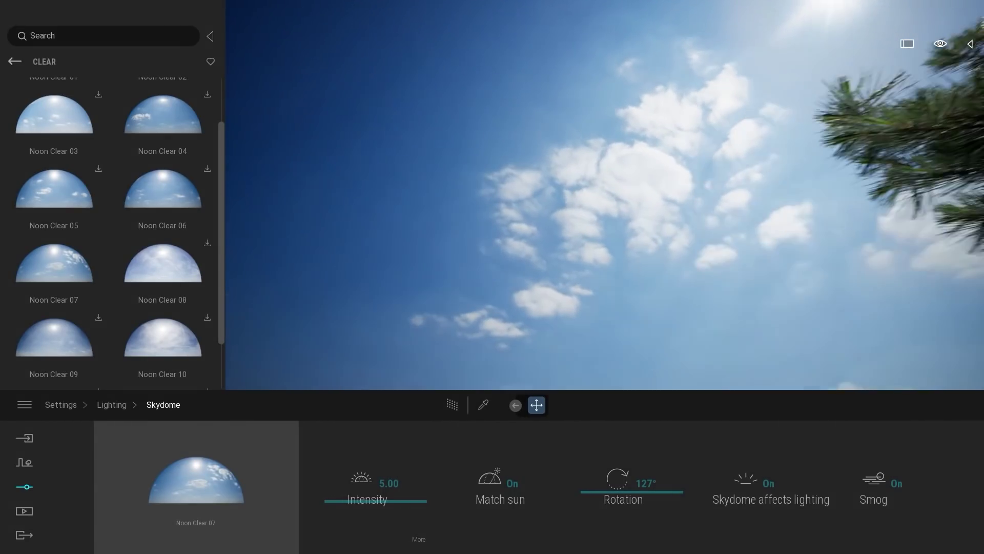
pyautogui.moveTo(563, 231)
pyautogui.mouseDown(button='right')
pyautogui.moveTo(538, 333)
pyautogui.moveTo(589, 257)
pyautogui.moveTo(641, 231)
pyautogui.moveTo(589, 282)
pyautogui.moveTo(507, 310)
pyautogui.mouseUp(button='right')
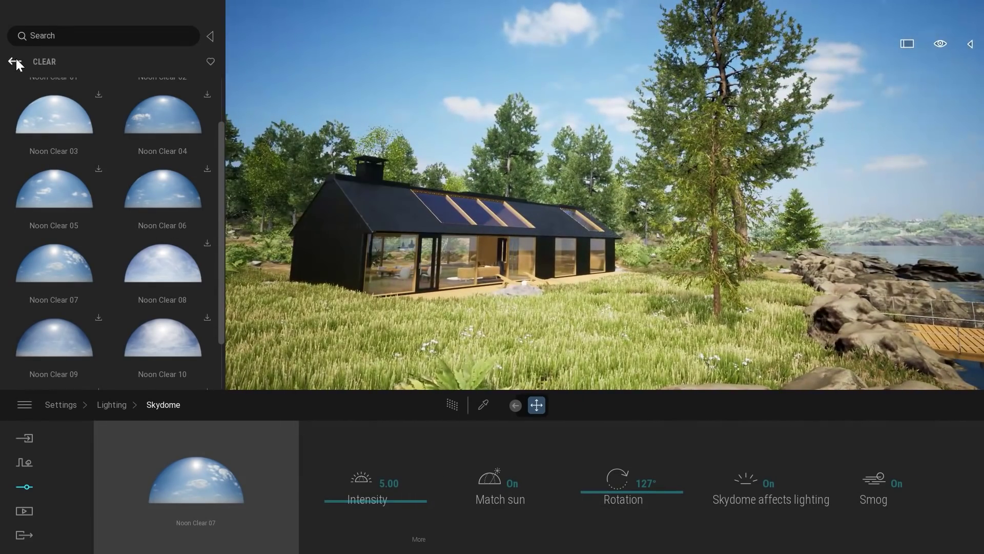
# Browse the skydome library to the Low sun > Clear presets.
pyautogui.click(16, 60)
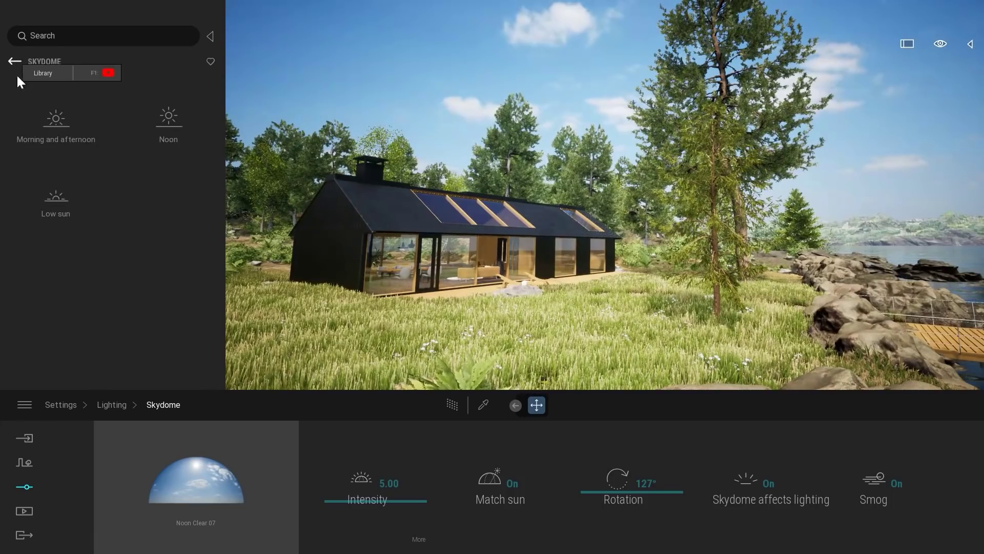
pyautogui.click(58, 200)
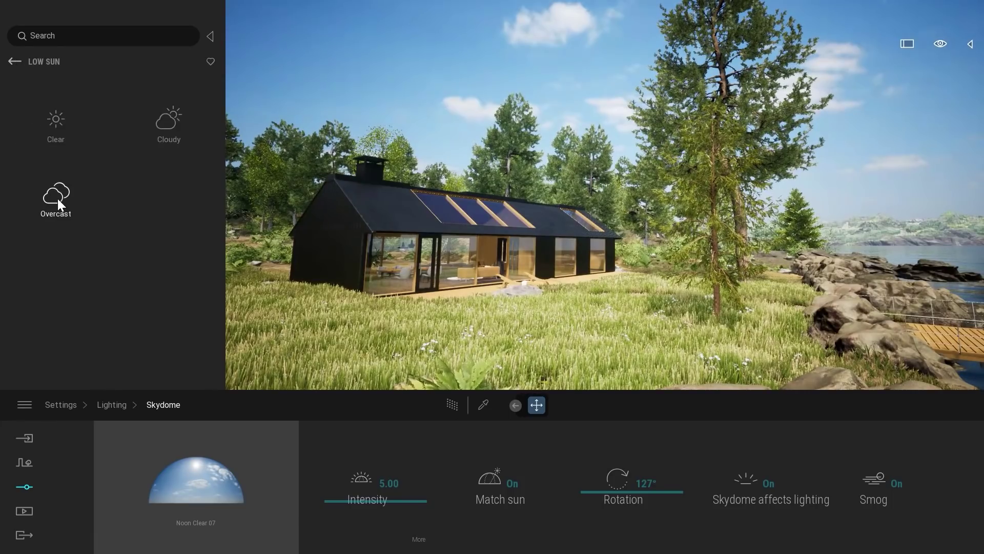
pyautogui.click(54, 122)
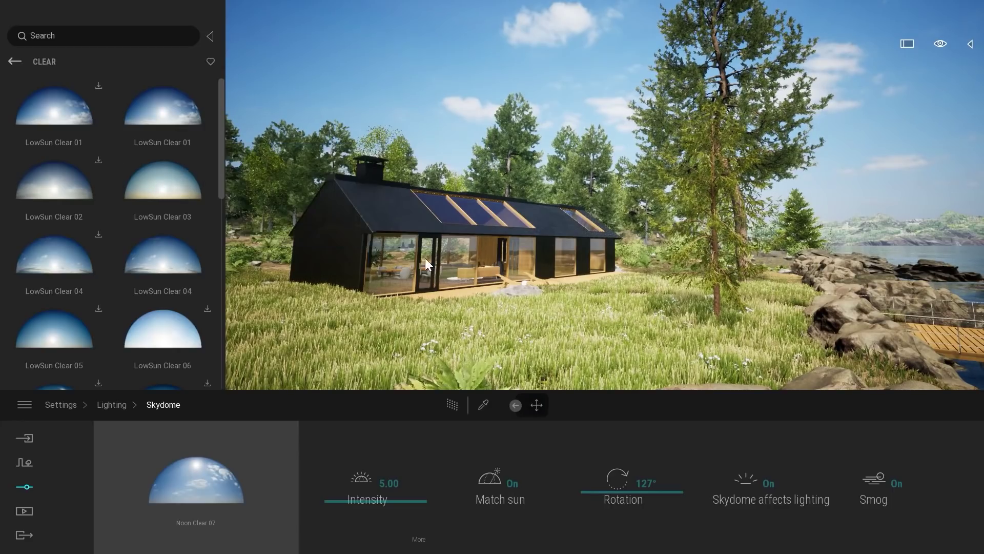
# Apply the LowSun Clear 03 skydome and turn the view toward the lakeside.
pyautogui.moveTo(179, 176); pyautogui.dragTo(628, 307)
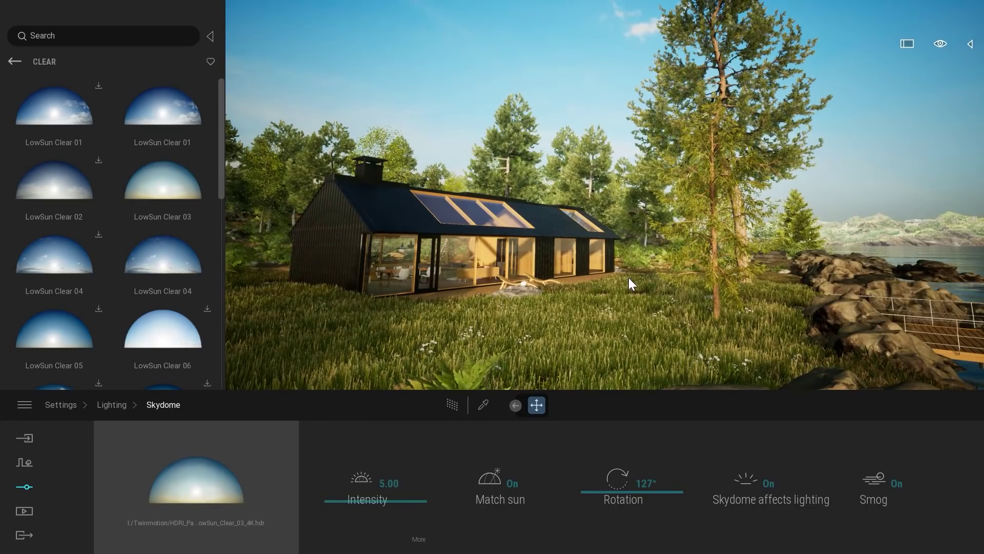
pyautogui.moveTo(528, 264); pyautogui.dragTo(328, 266)
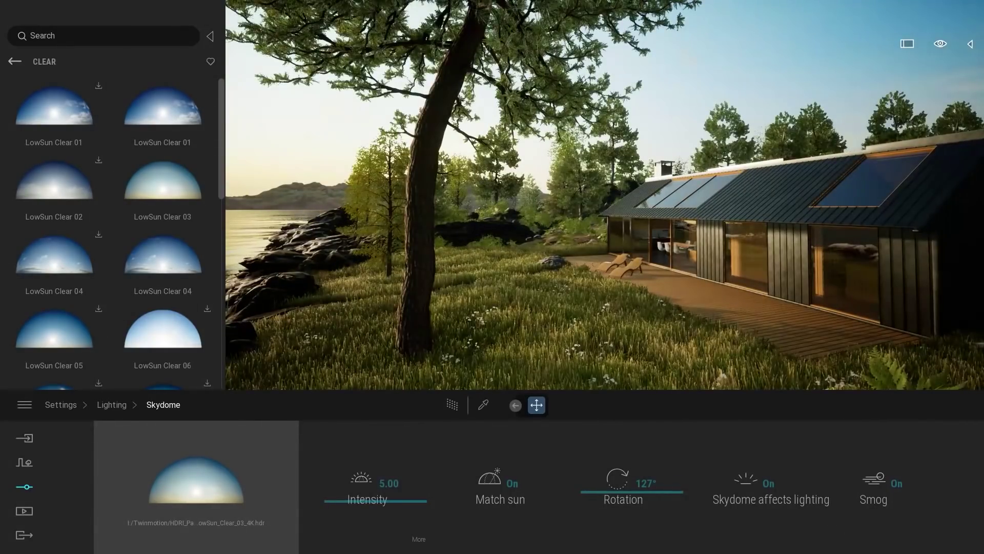
# Set the skydome intensity to 3.98 and rotate the sky to about 231°.
pyautogui.moveTo(357, 509); pyautogui.dragTo(358, 529)
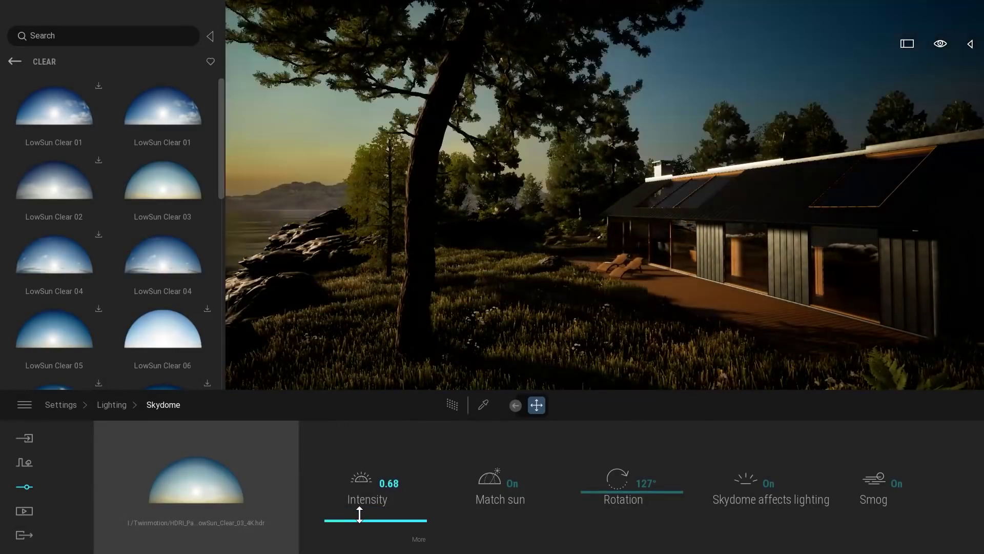
pyautogui.moveTo(359, 530); pyautogui.dragTo(361, 509)
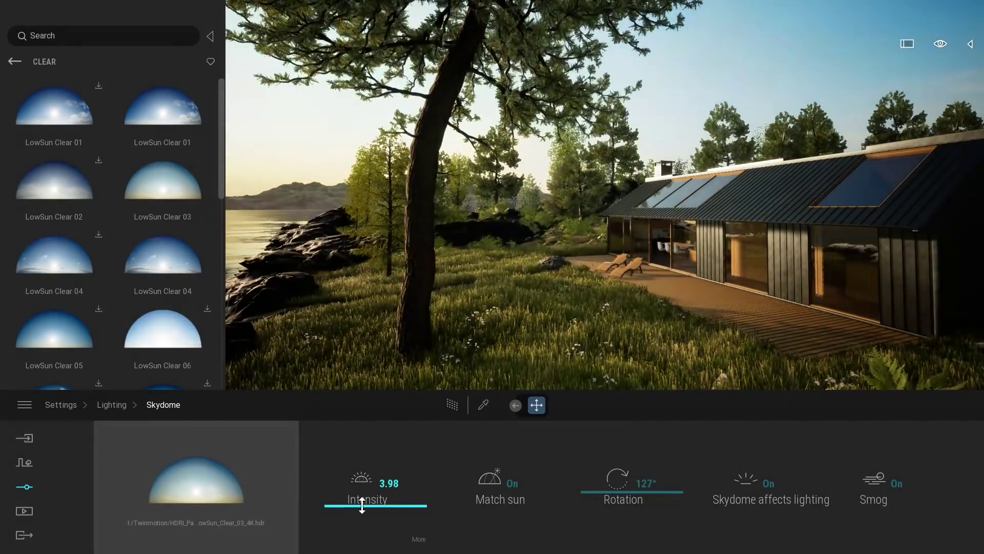
pyautogui.moveTo(610, 497); pyautogui.dragTo(609, 475)
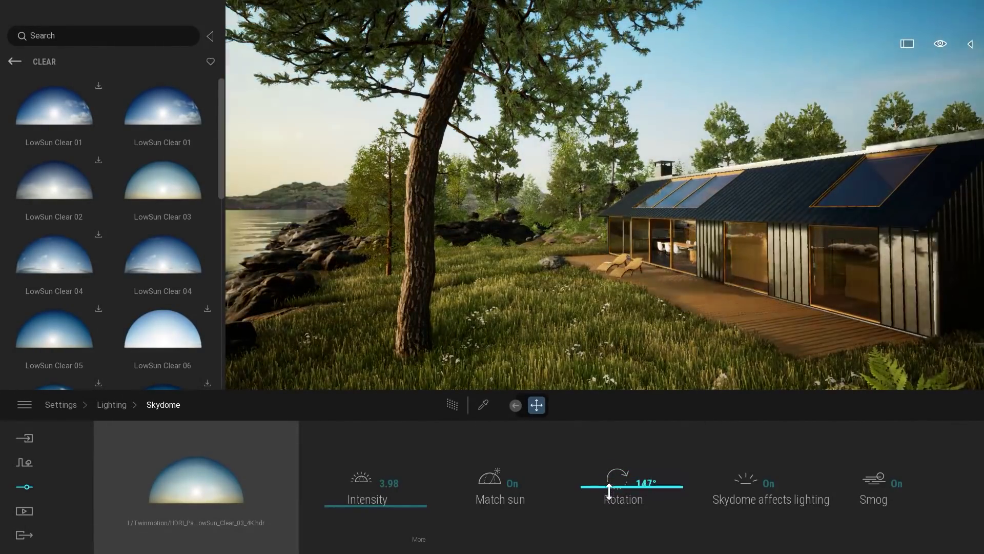
pyautogui.moveTo(609, 475); pyautogui.dragTo(609, 499)
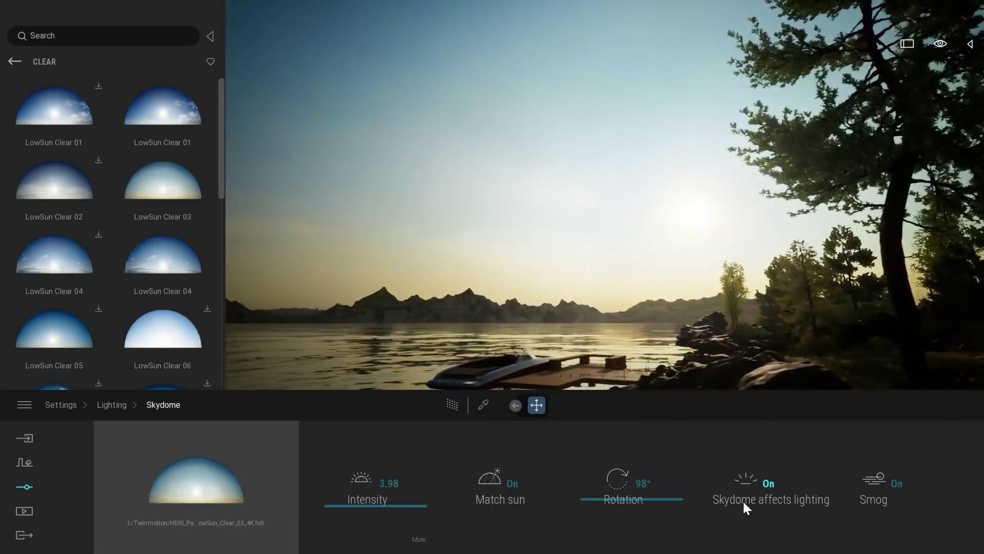
pyautogui.moveTo(615, 503)
pyautogui.mouseDown()
pyautogui.moveTo(578, 465)
pyautogui.moveTo(589, 483)
pyautogui.moveTo(582, 455)
pyautogui.mouseUp()
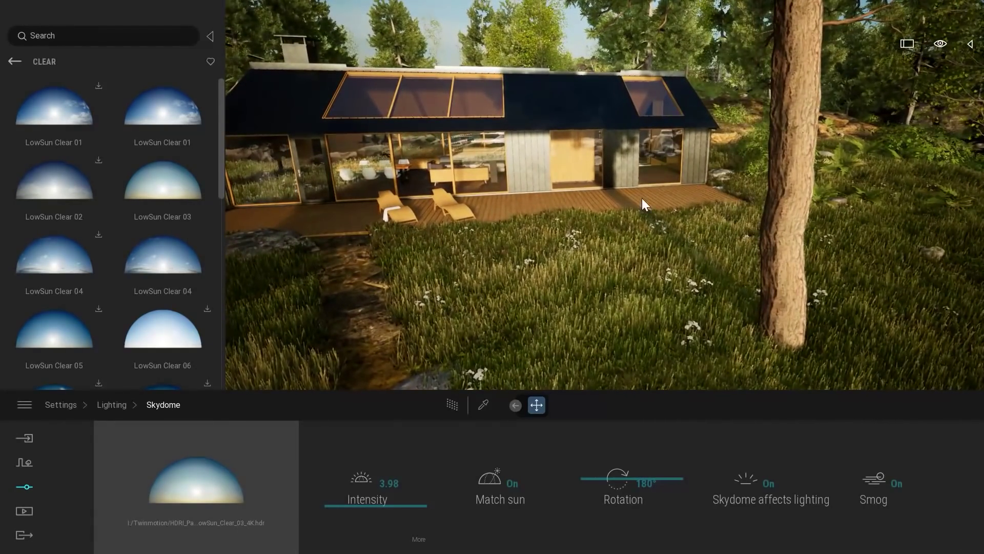
pyautogui.moveTo(594, 483)
pyautogui.mouseDown()
pyautogui.moveTo(599, 492)
pyautogui.moveTo(591, 458)
pyautogui.moveTo(605, 480)
pyautogui.moveTo(599, 464)
pyautogui.mouseUp()
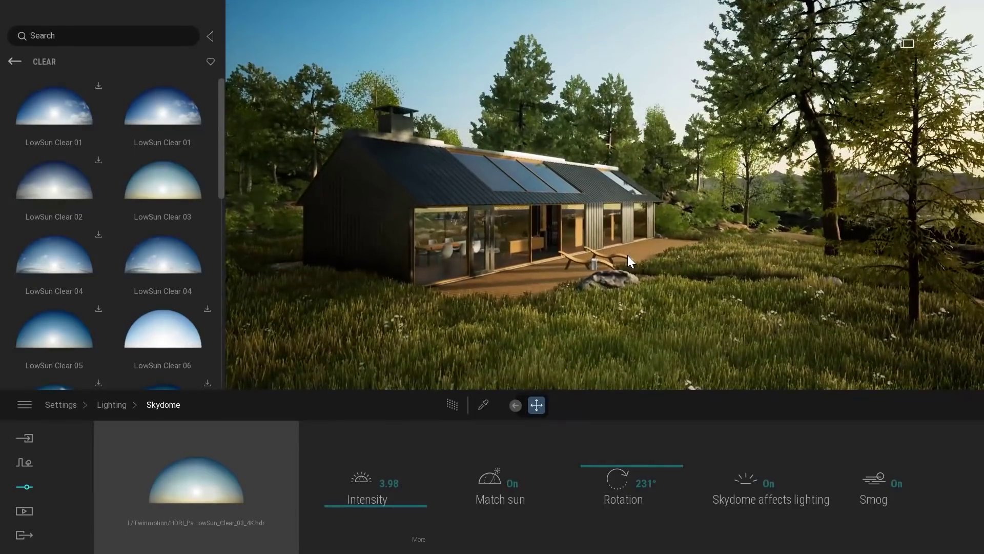
# Compare the lighting with Match sun off and on, keeping it on with rotation 194°.
pyautogui.click(507, 482)
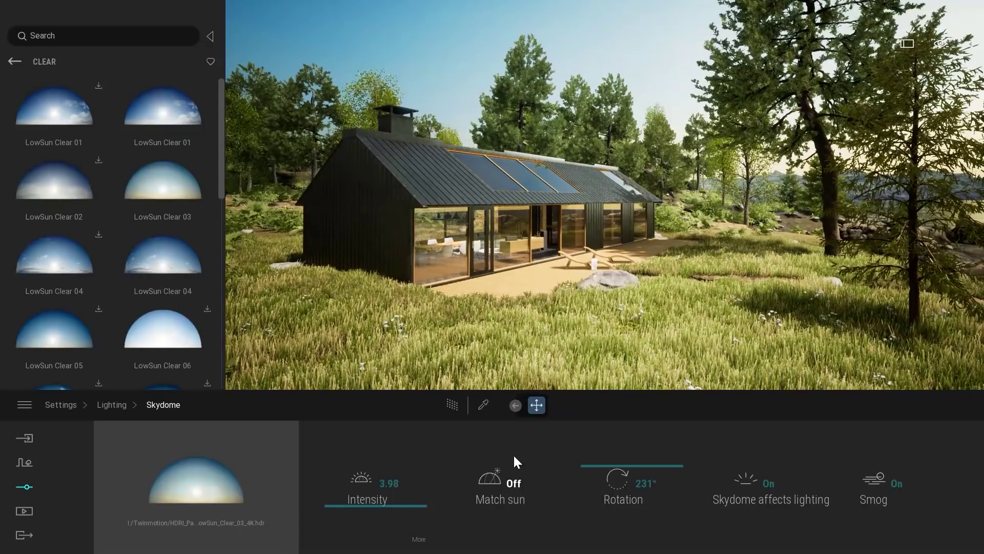
pyautogui.moveTo(623, 479)
pyautogui.mouseDown()
pyautogui.moveTo(629, 528)
pyautogui.moveTo(611, 450)
pyautogui.moveTo(596, 450)
pyautogui.mouseUp()
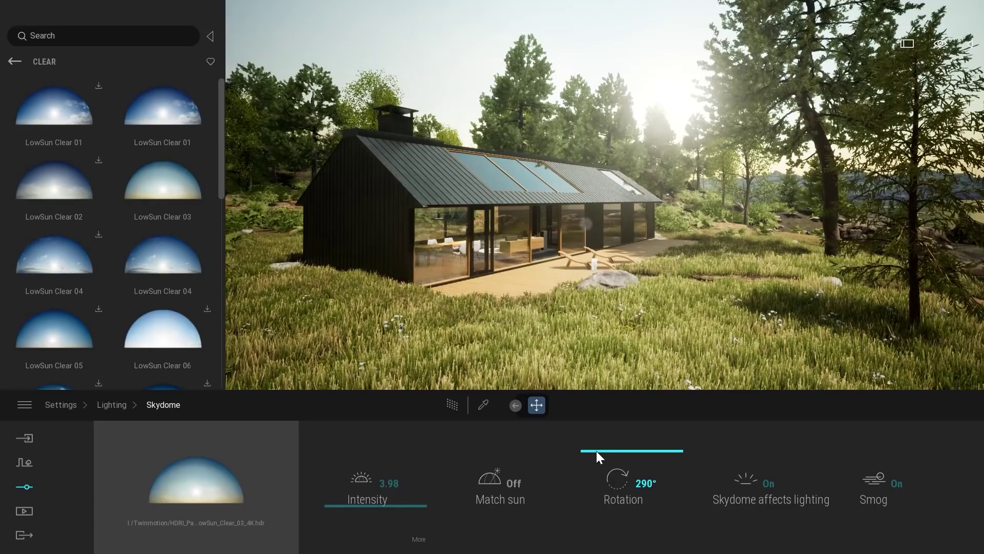
pyautogui.click(500, 487)
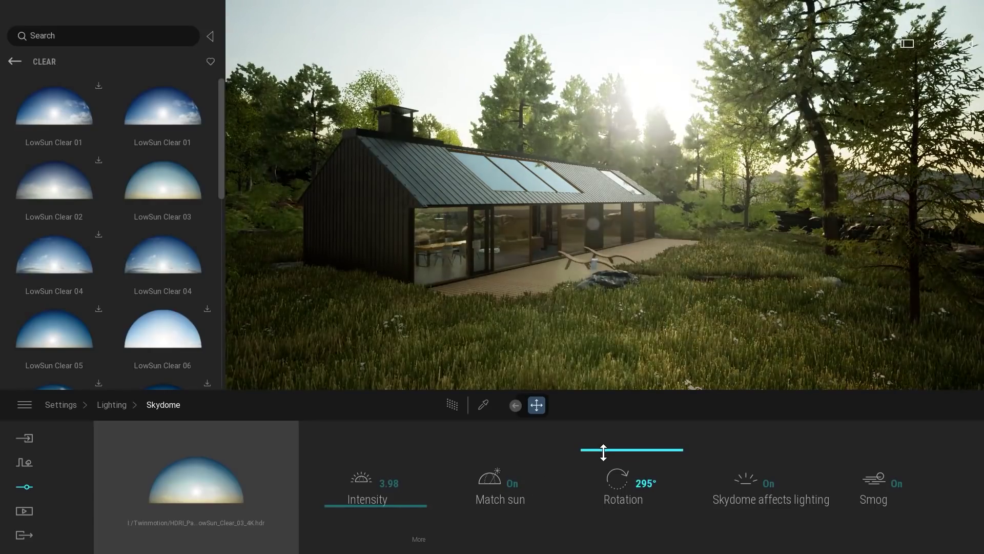
pyautogui.moveTo(603, 451); pyautogui.dragTo(614, 476)
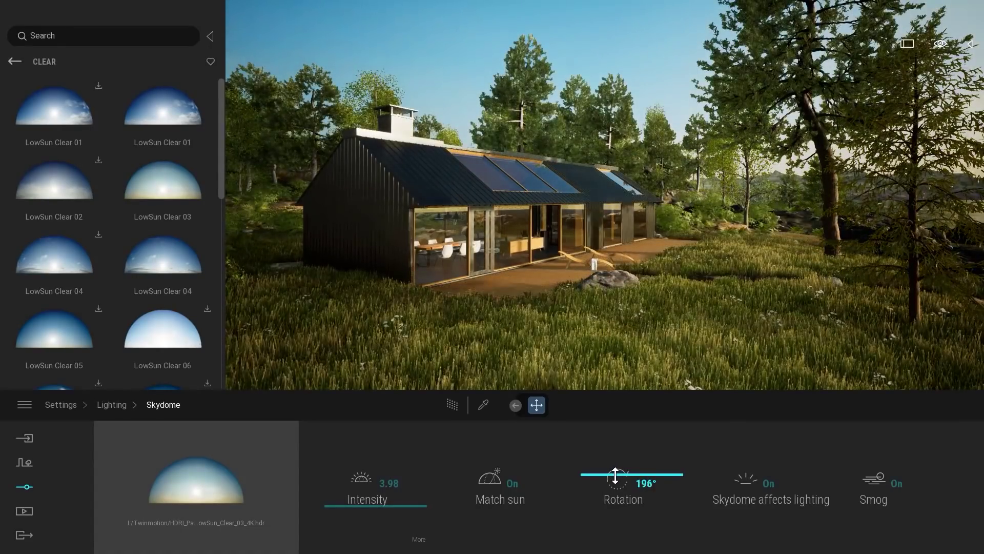
# Load CM_LowSun_Cloudy_46_4K.hdr as the skydome image from the SKYDOME categories.
pyautogui.click(12, 67)
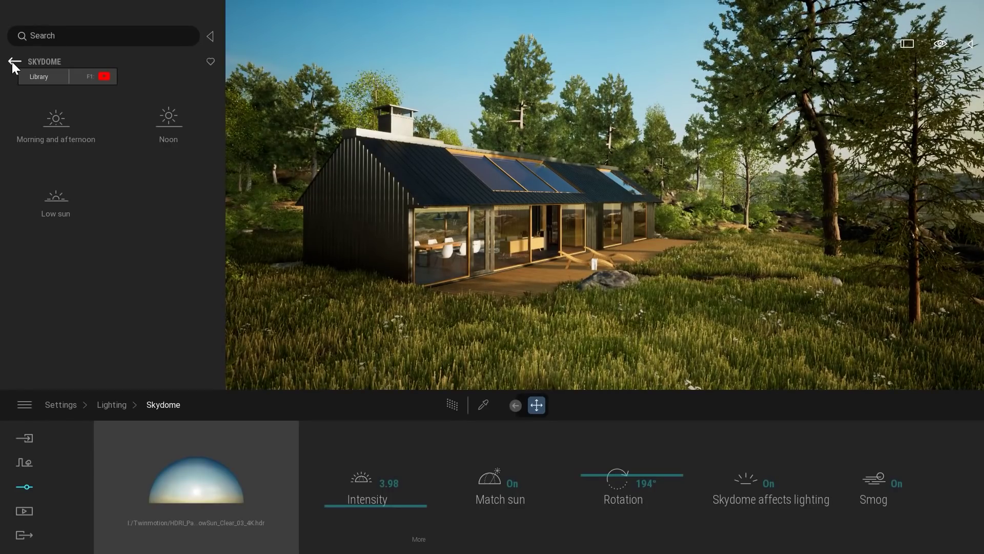
pyautogui.moveTo(196, 481)
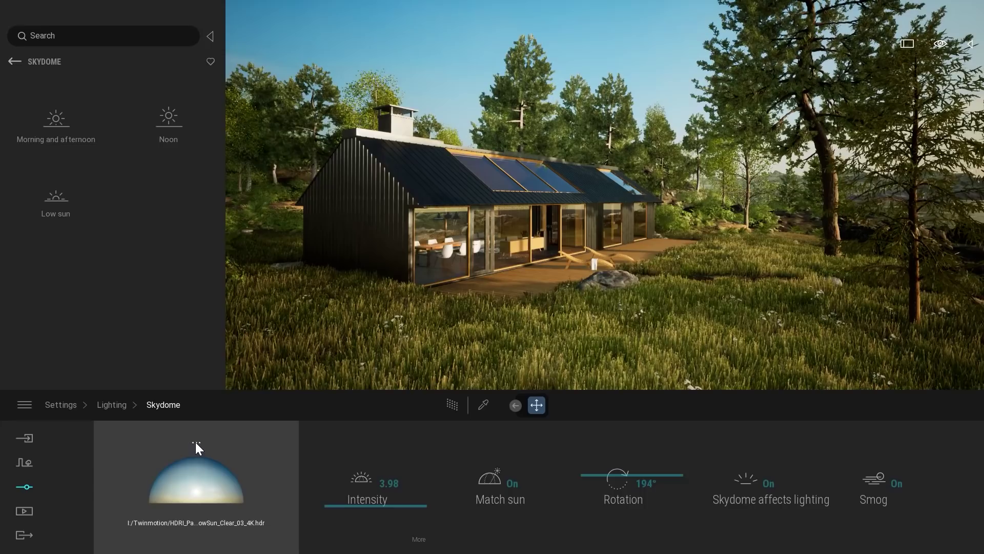
pyautogui.click(196, 442)
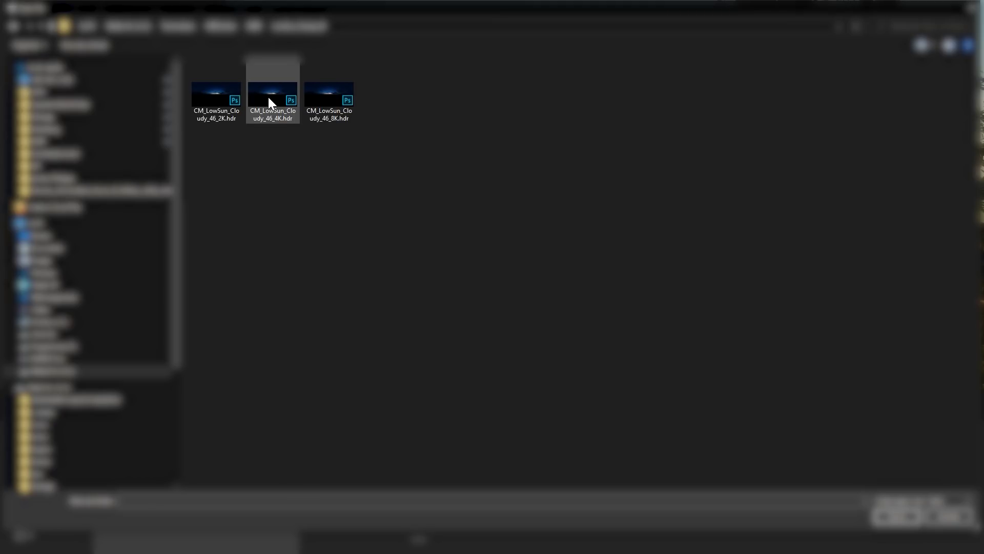
pyautogui.doubleClick(269, 97)
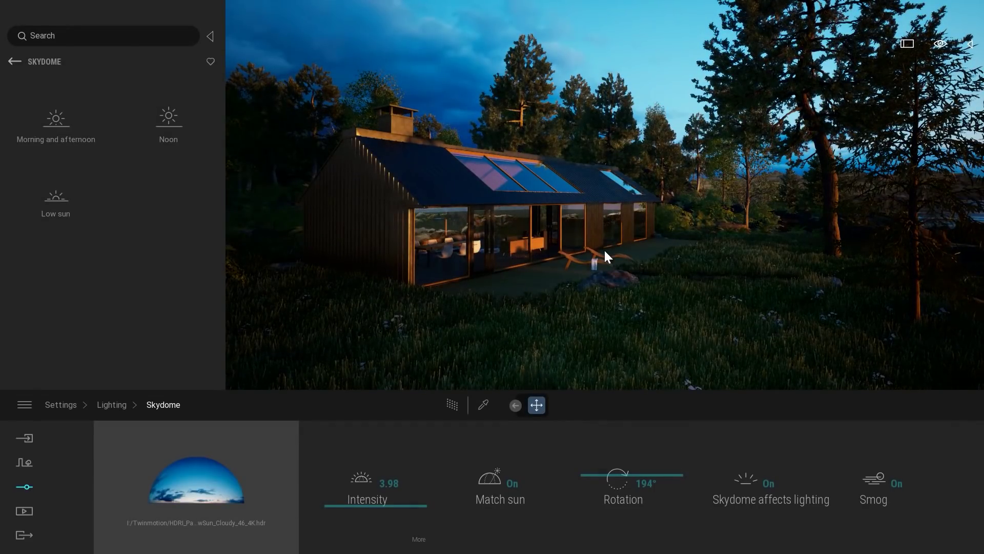
# Look toward the lake, return the view to the cabin, and enable PathTracer rendering.
pyautogui.moveTo(605, 255)
pyautogui.mouseDown()
pyautogui.moveTo(728, 226)
pyautogui.moveTo(667, 231)
pyautogui.moveTo(626, 271)
pyautogui.mouseUp()
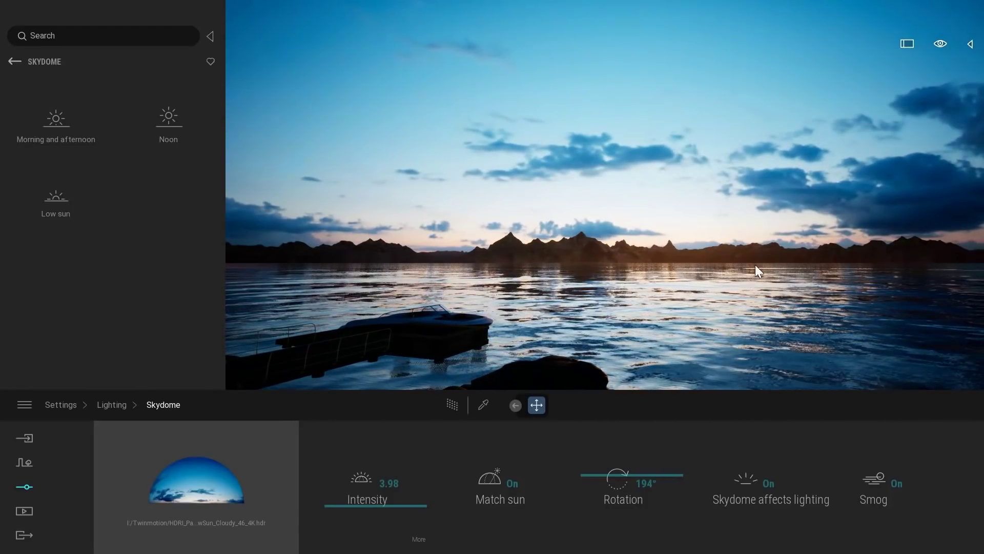
pyautogui.moveTo(756, 265)
pyautogui.mouseDown()
pyautogui.moveTo(820, 267)
pyautogui.moveTo(897, 246)
pyautogui.mouseUp()
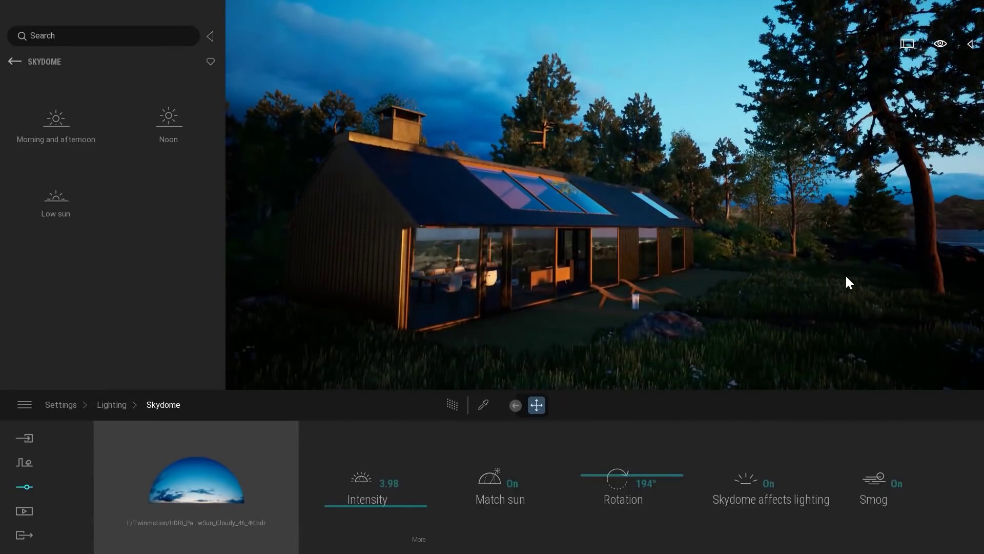
pyautogui.click(451, 405)
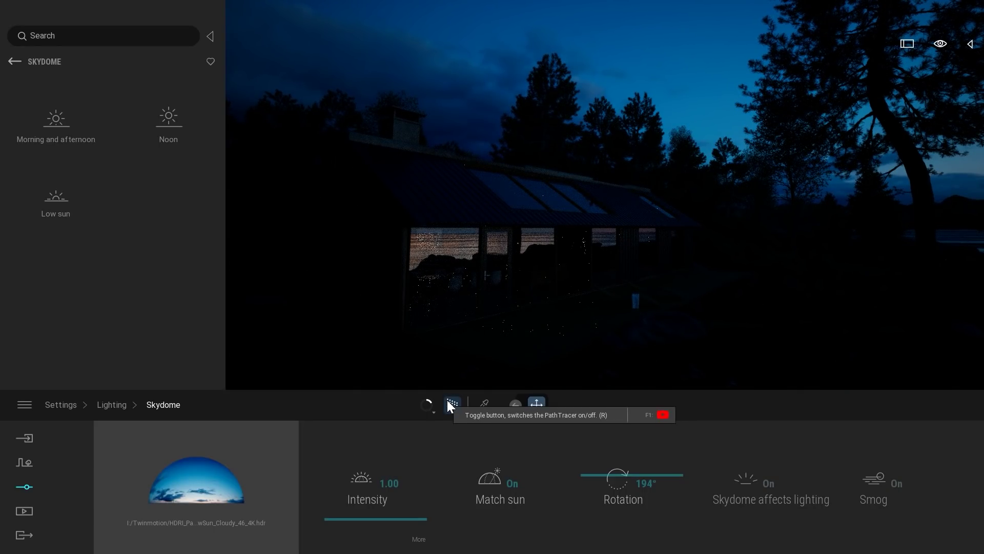
# Set the skydome intensity from 1.00 to 3.64 in the path-traced view.
pyautogui.click(451, 405)
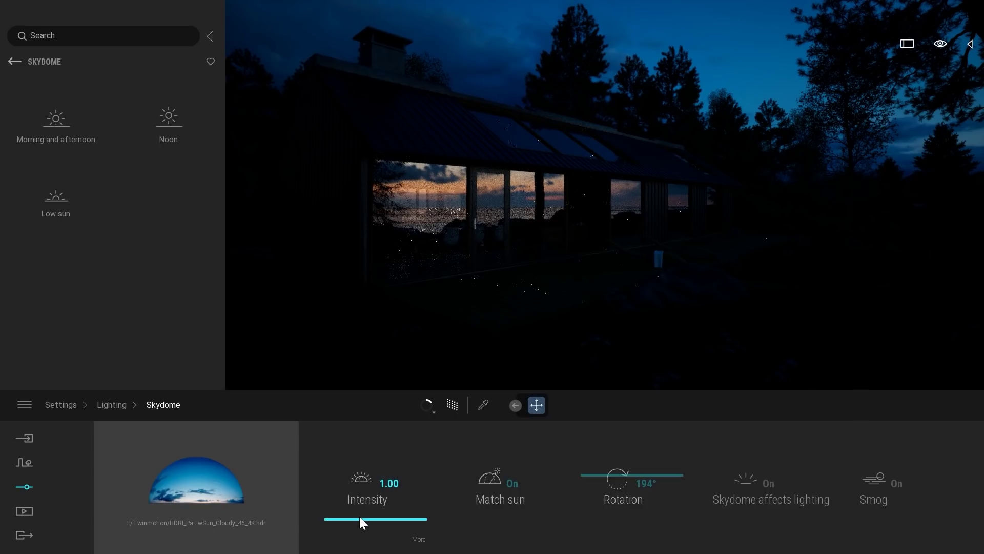
pyautogui.moveTo(359, 516); pyautogui.dragTo(359, 498)
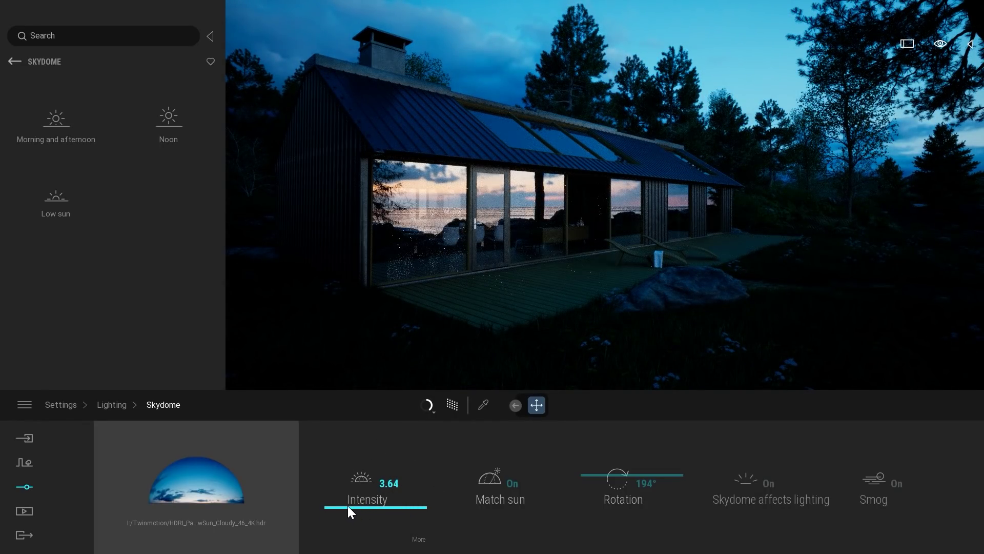
pyautogui.click(23, 405)
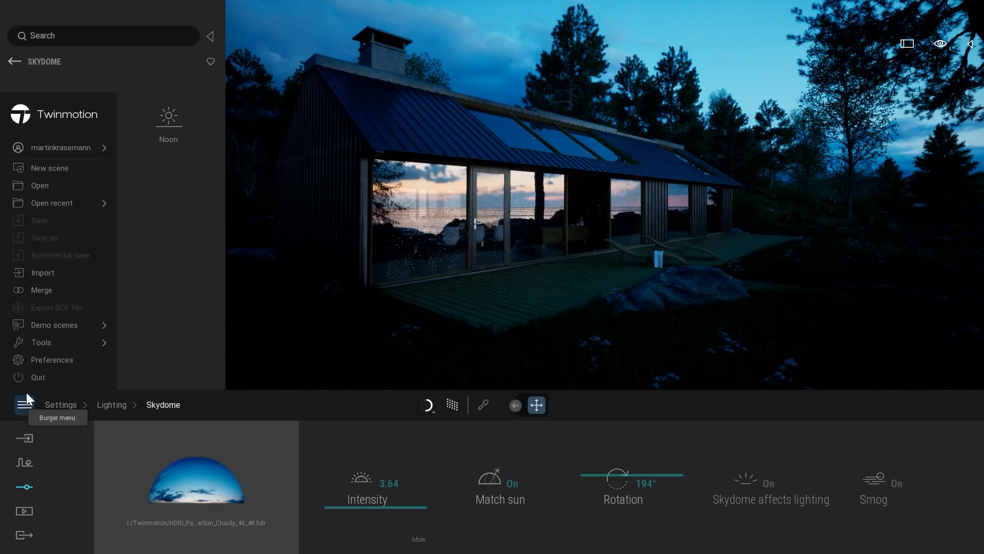
pyautogui.click(49, 360)
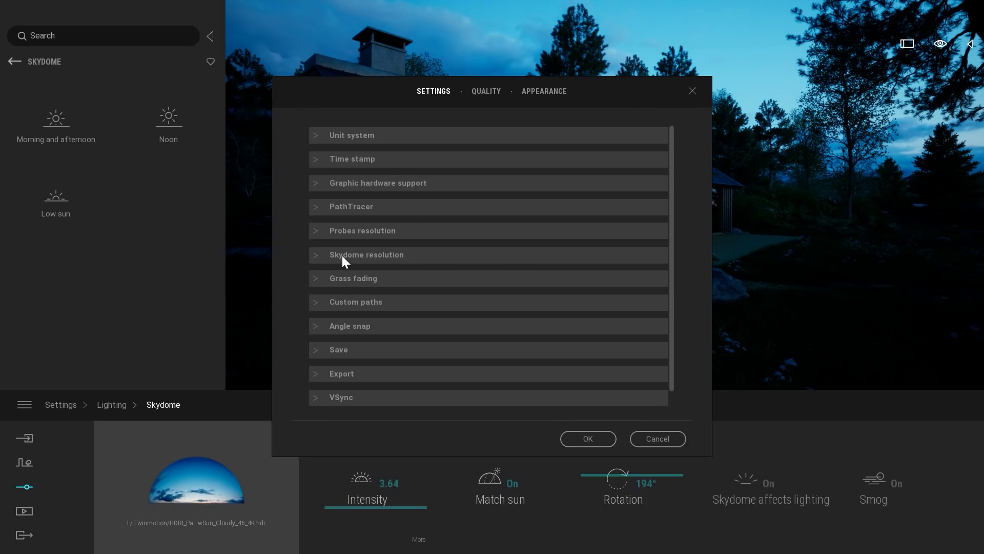
pyautogui.click(342, 255)
pyautogui.moveTo(606, 102); pyautogui.dragTo(628, 40)
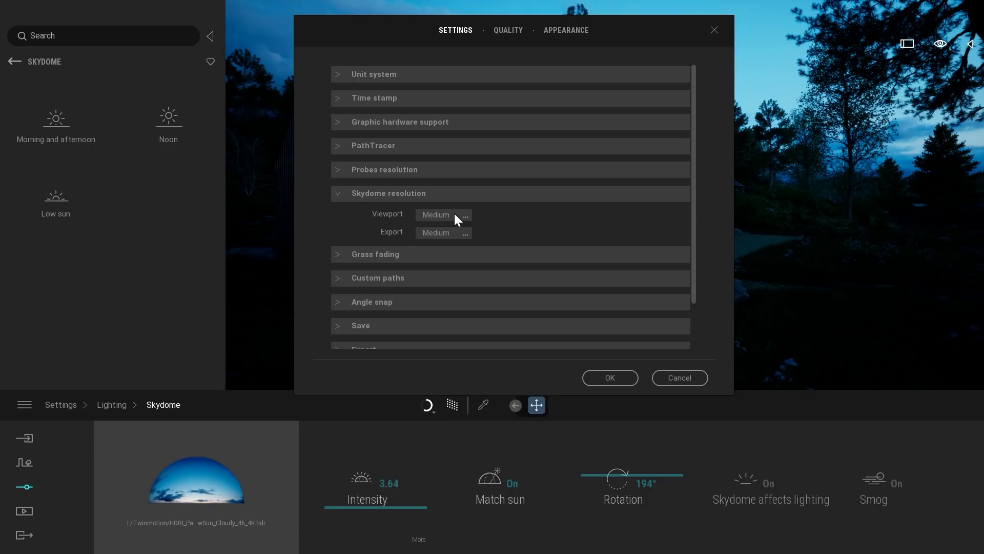
pyautogui.click(455, 214)
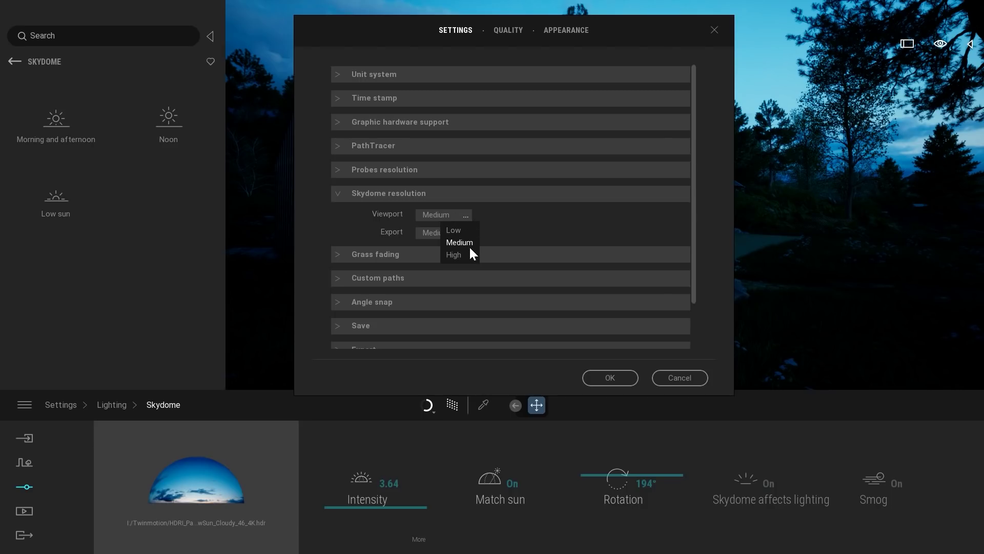
pyautogui.click(523, 223)
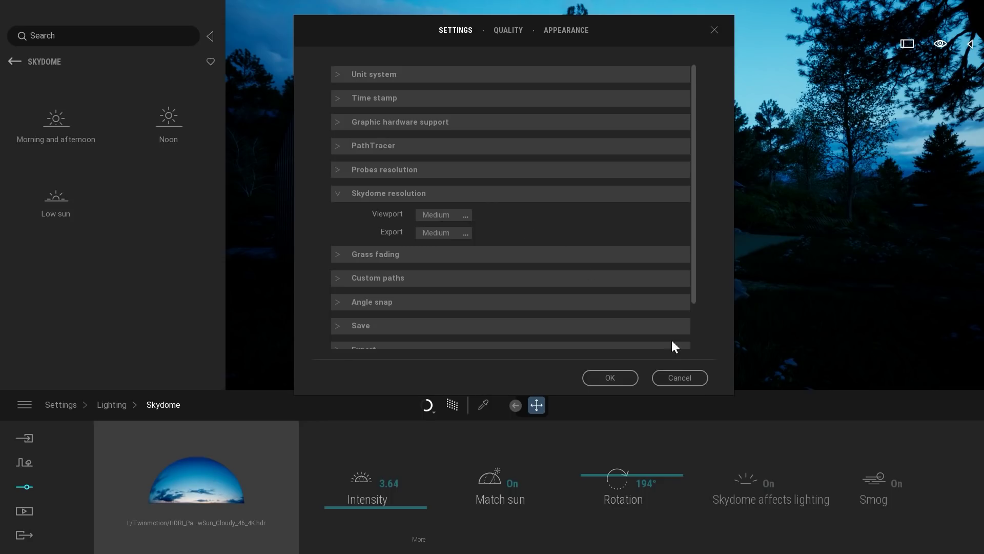
pyautogui.click(686, 381)
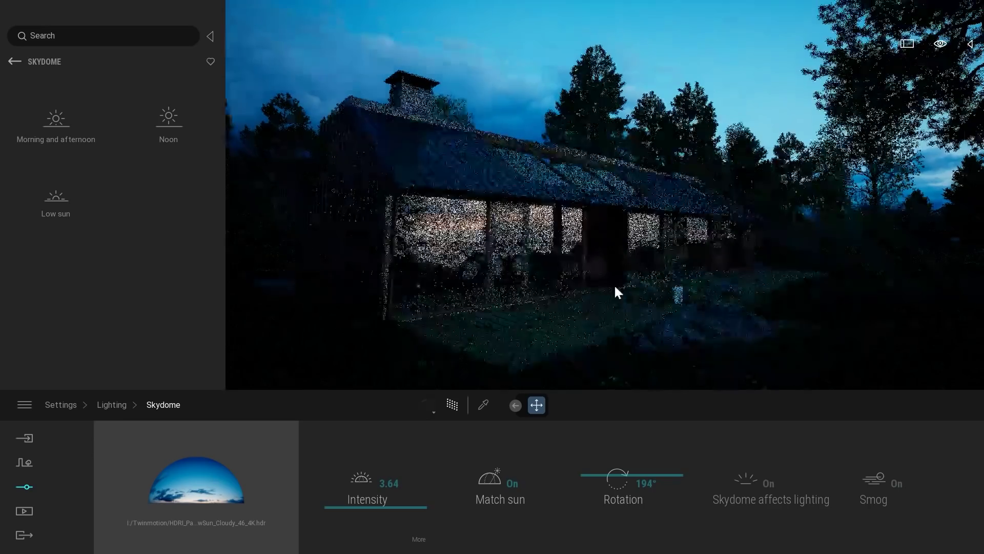
# Orbit the viewport out to a wider angle on the cabin.
pyautogui.moveTo(750, 265); pyautogui.dragTo(589, 307)
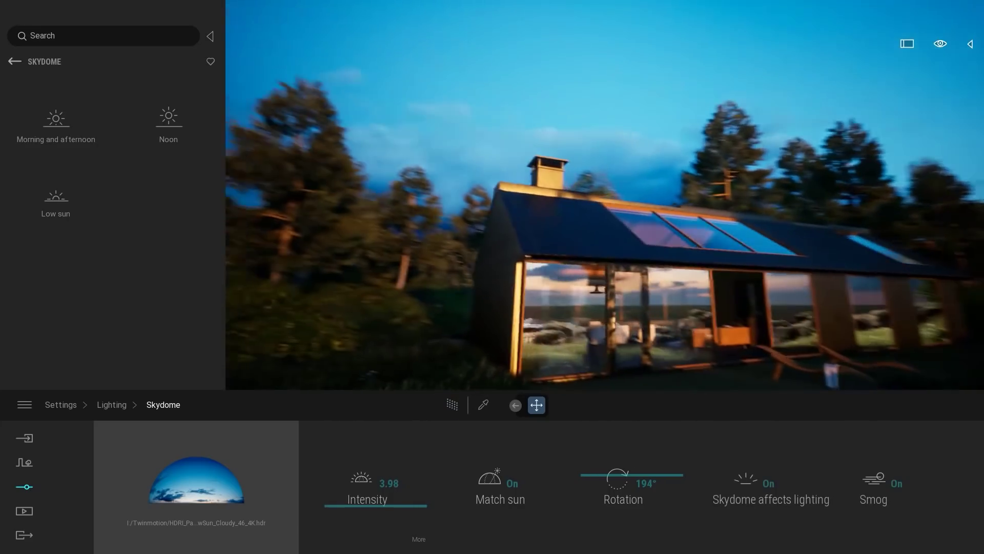